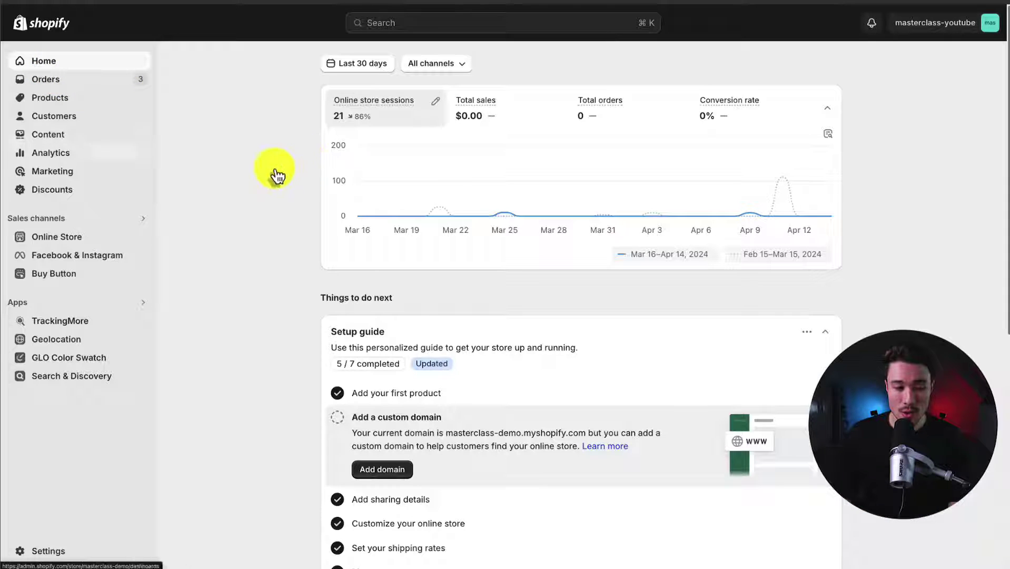
Step: Open the online store's themes and view the storefront that uses the current Sense theme
left_click(57, 238)
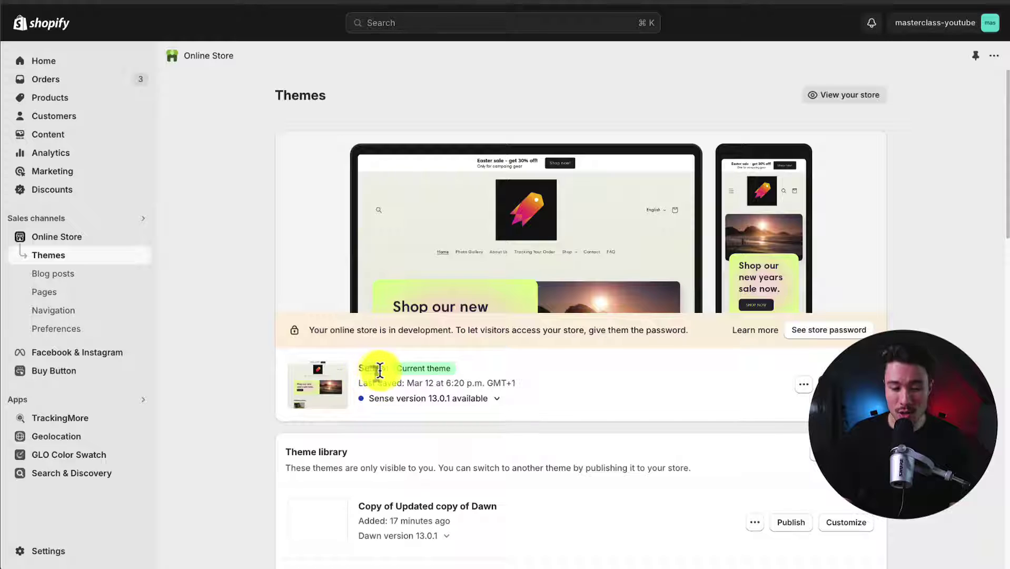
left_click(279, 355)
left_click(821, 97)
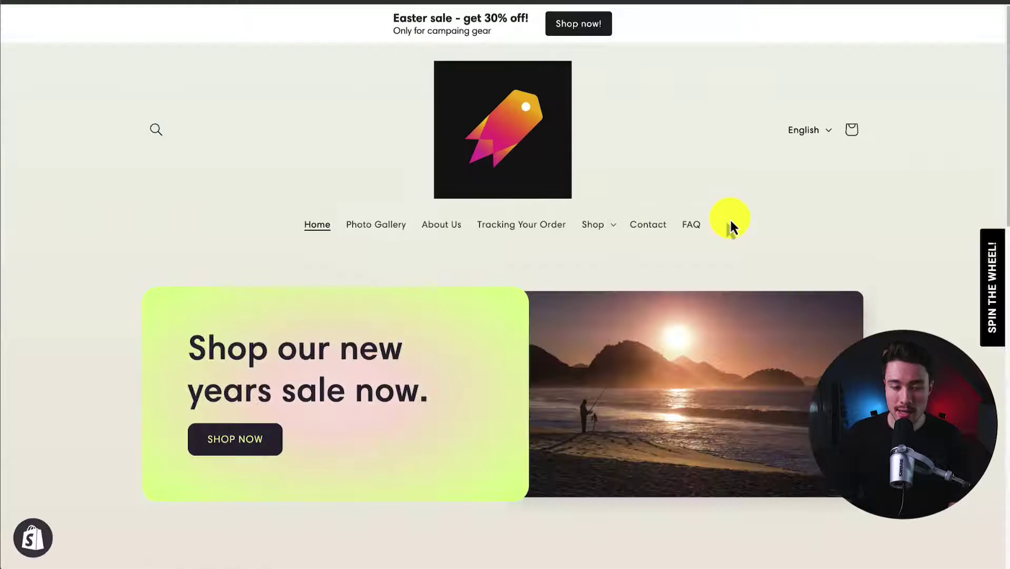
Step: Try the header's cart icon by opening and closing the cart drawer, and return to the themes page
left_click(854, 132)
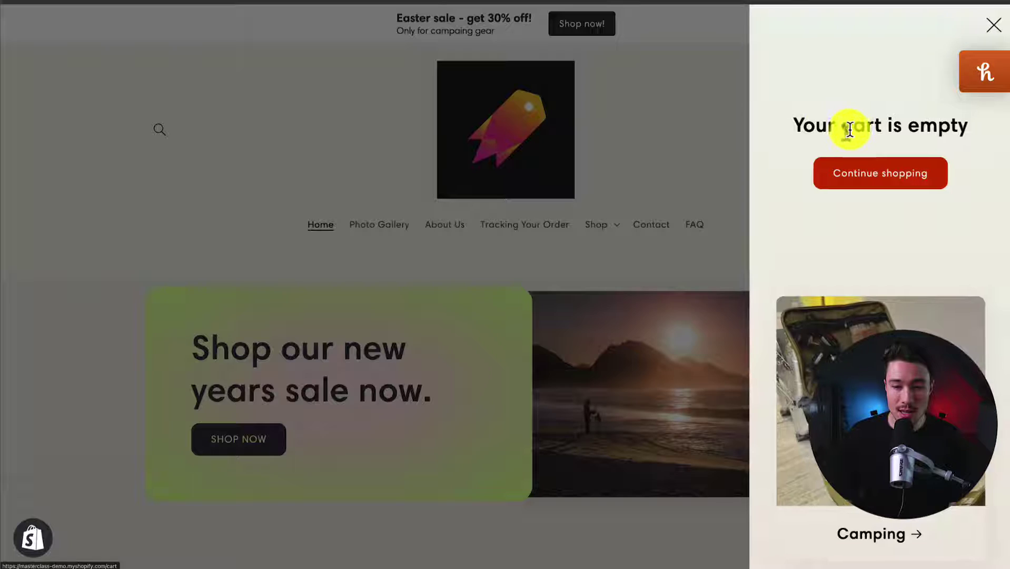
left_click(704, 142)
left_click(851, 130)
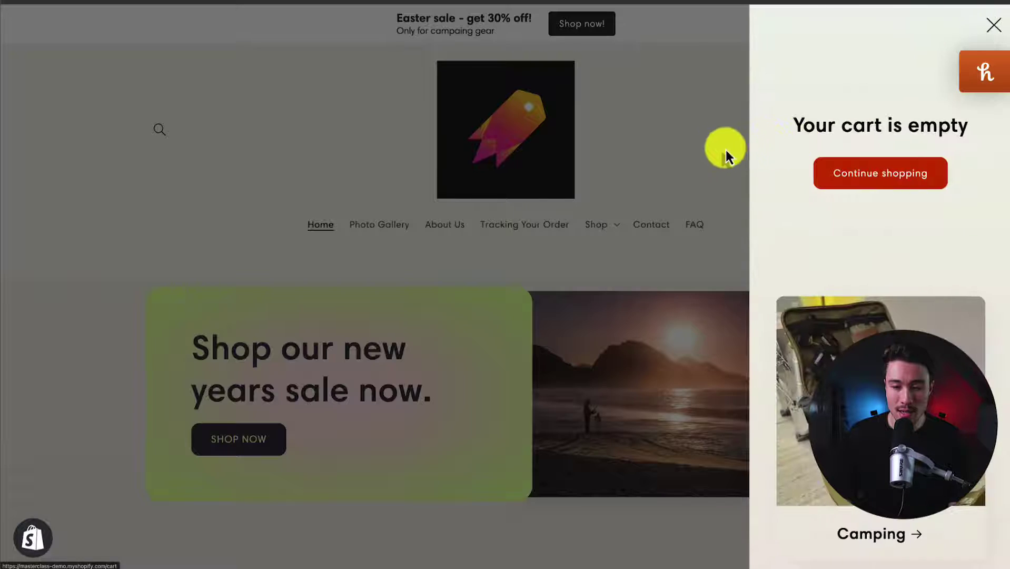
left_click(697, 158)
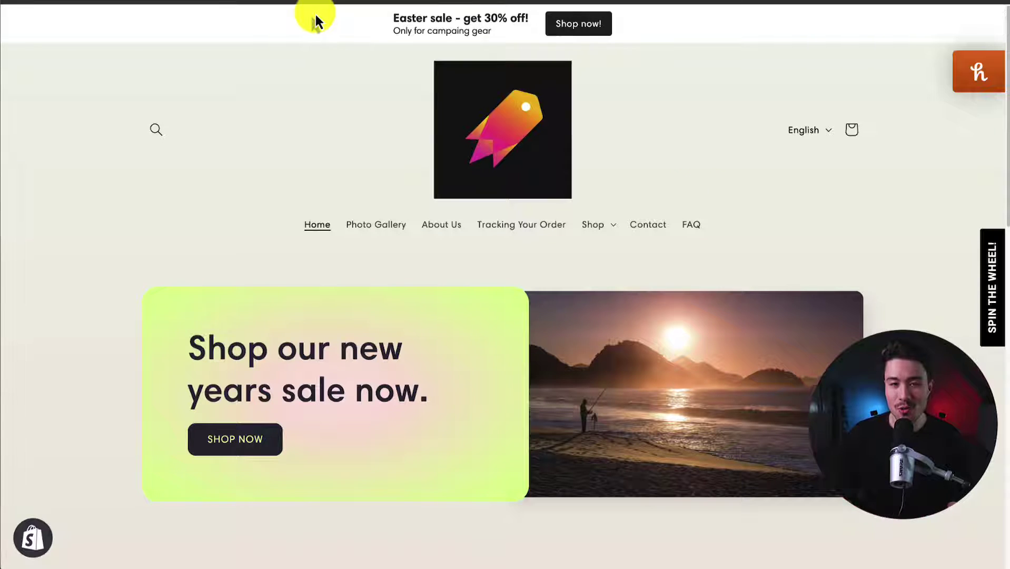
left_click(255, 2)
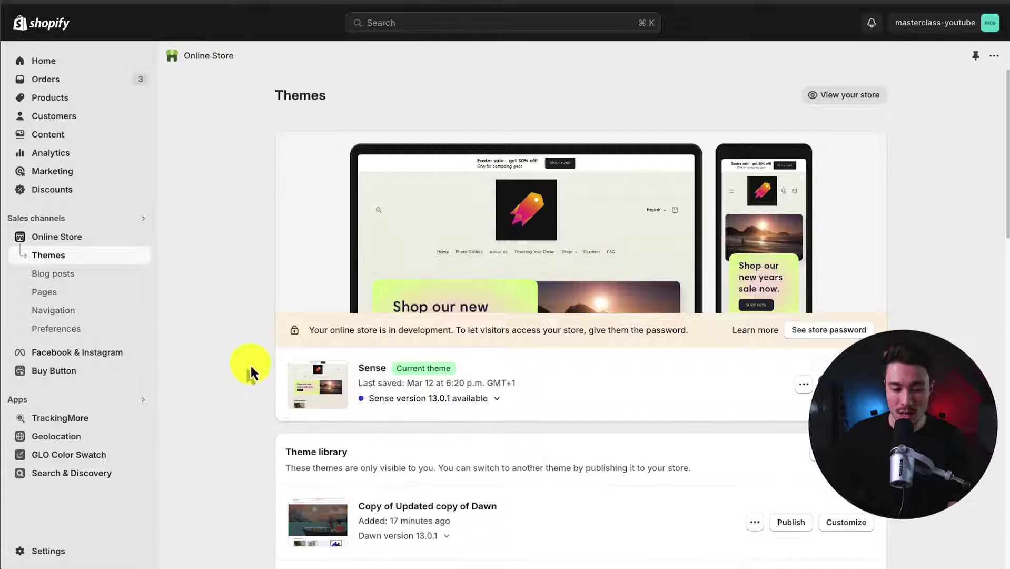
Step: Duplicate the current Sense theme as a backup in the theme library
scroll(251, 364, "down", 1)
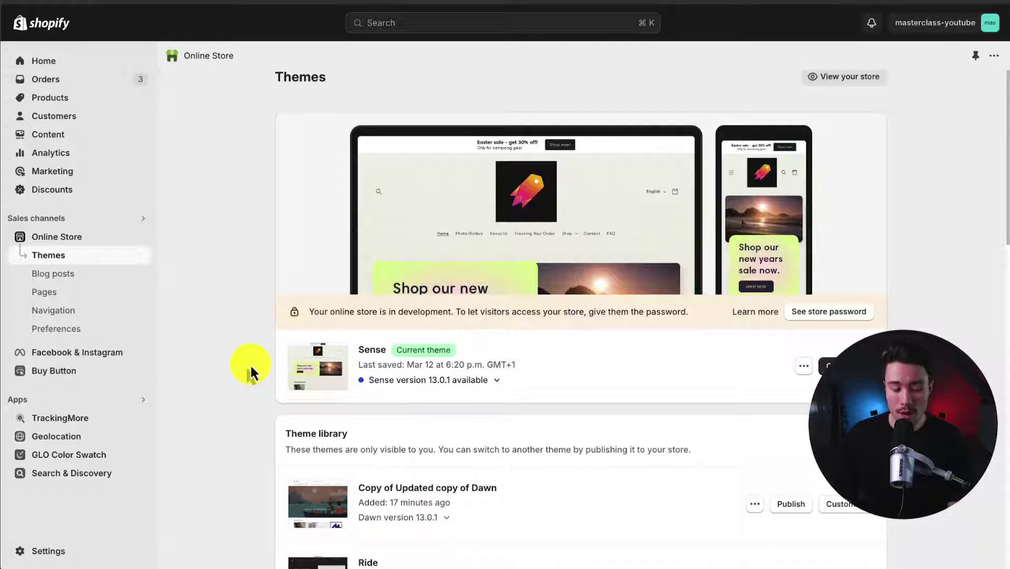
left_click(803, 366)
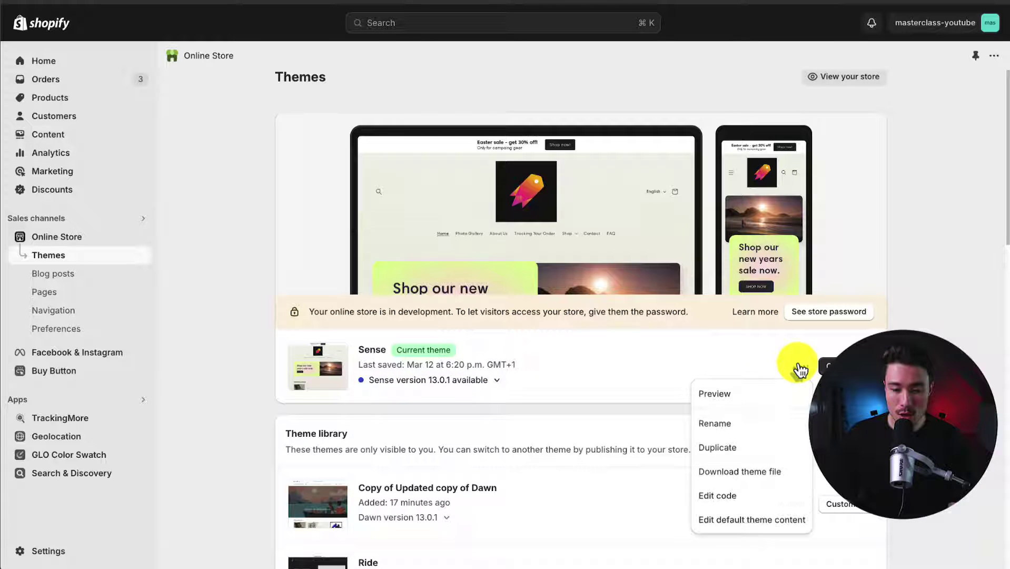
left_click(726, 445)
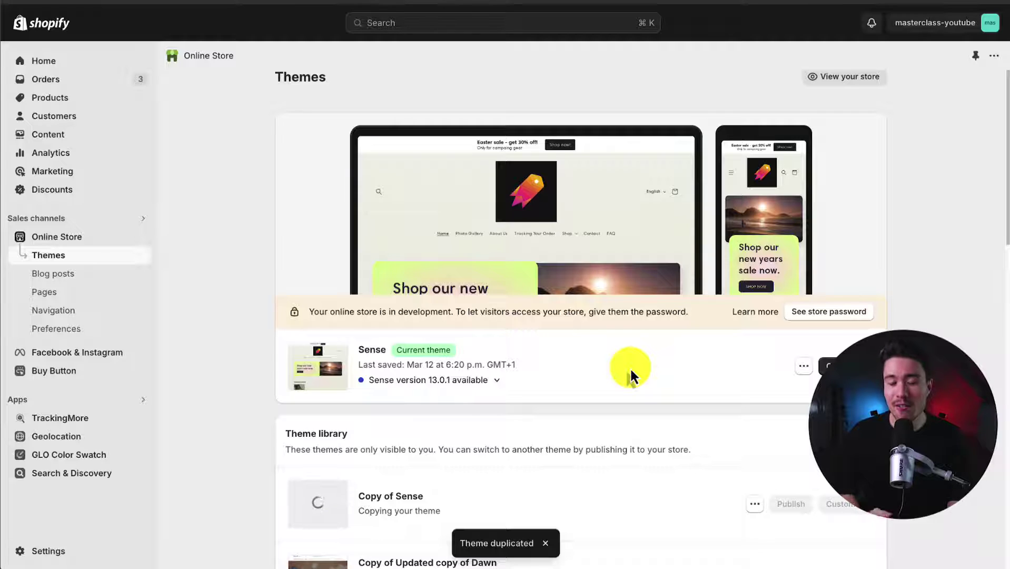
scroll(630, 376, "down", 1)
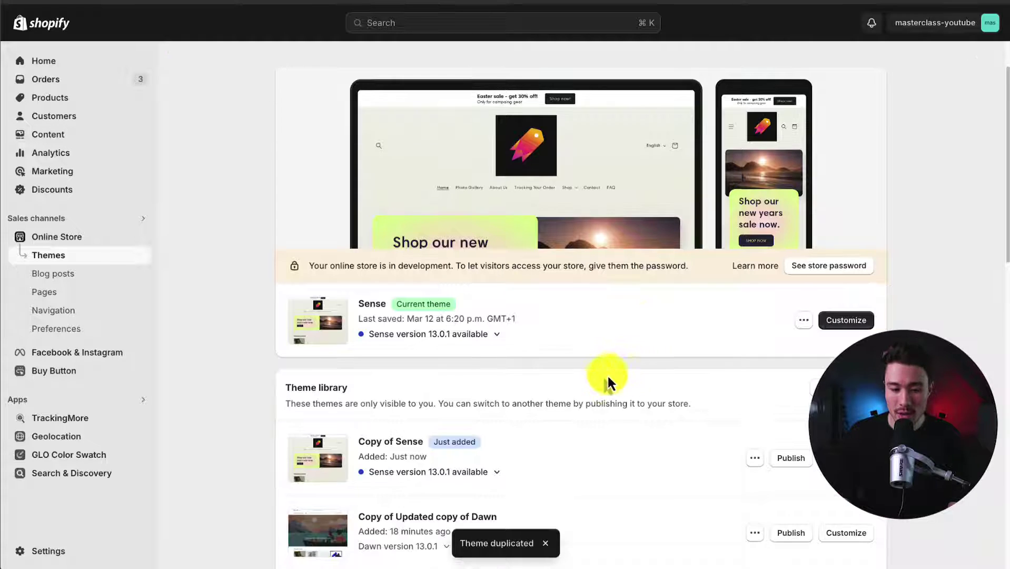
Step: Rename the Copy of Sense theme to "Backup - Sense - 2024/" and save the name
left_click_drag(365, 444, 406, 445)
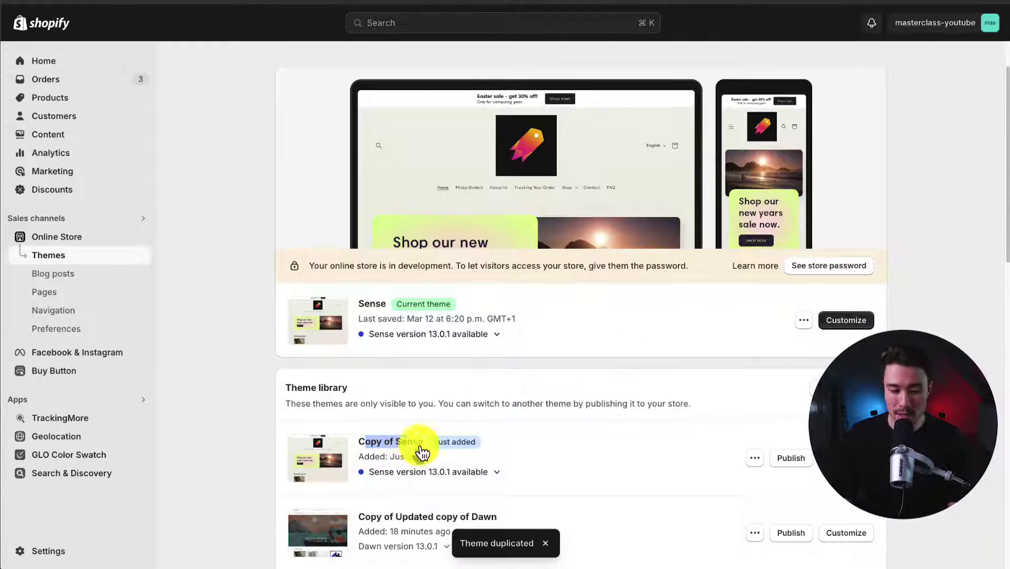
left_click(752, 459)
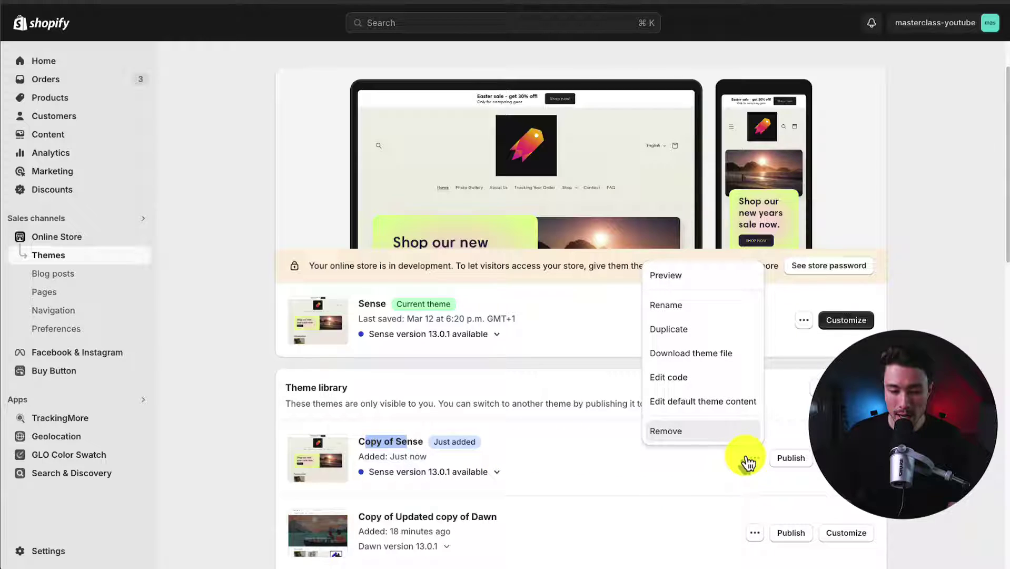
left_click(679, 308)
left_click_drag(363, 289, 309, 279)
type("Backup - Sense - 2024/")
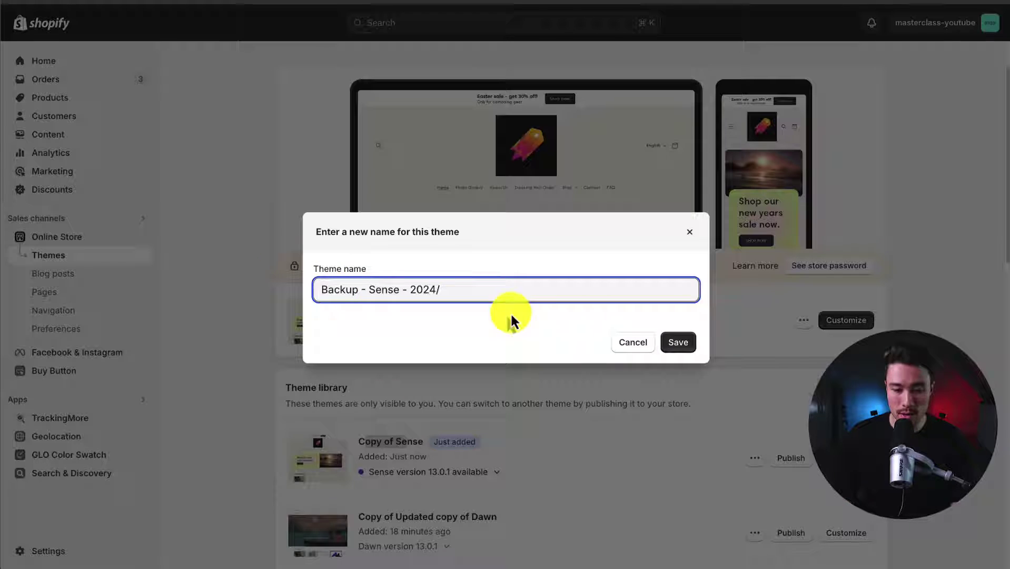
left_click(670, 343)
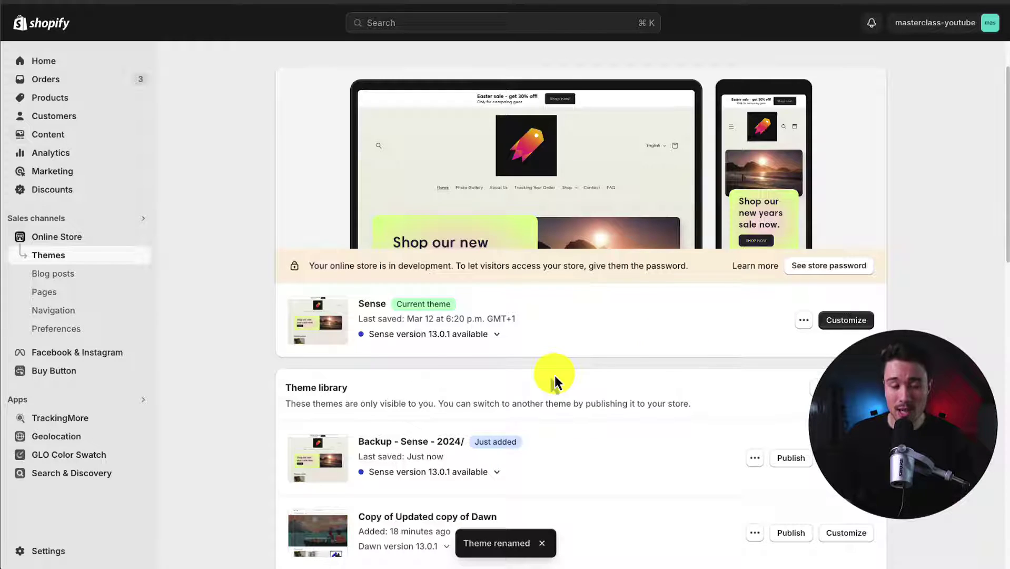
Step: Open the current Sense theme's code for editing and display its theme.liquid layout file
left_click(803, 320)
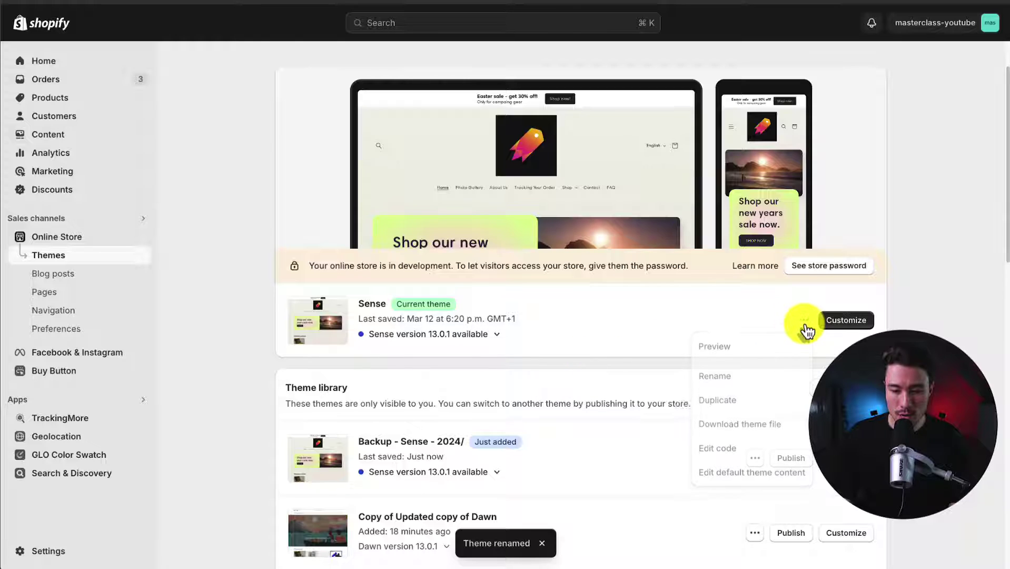
left_click(717, 453)
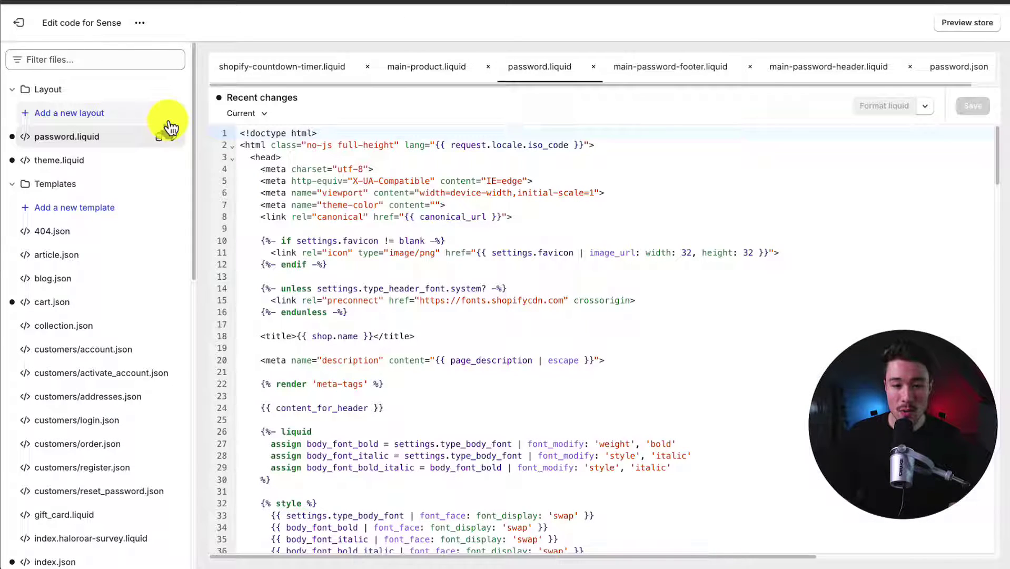
left_click(367, 67)
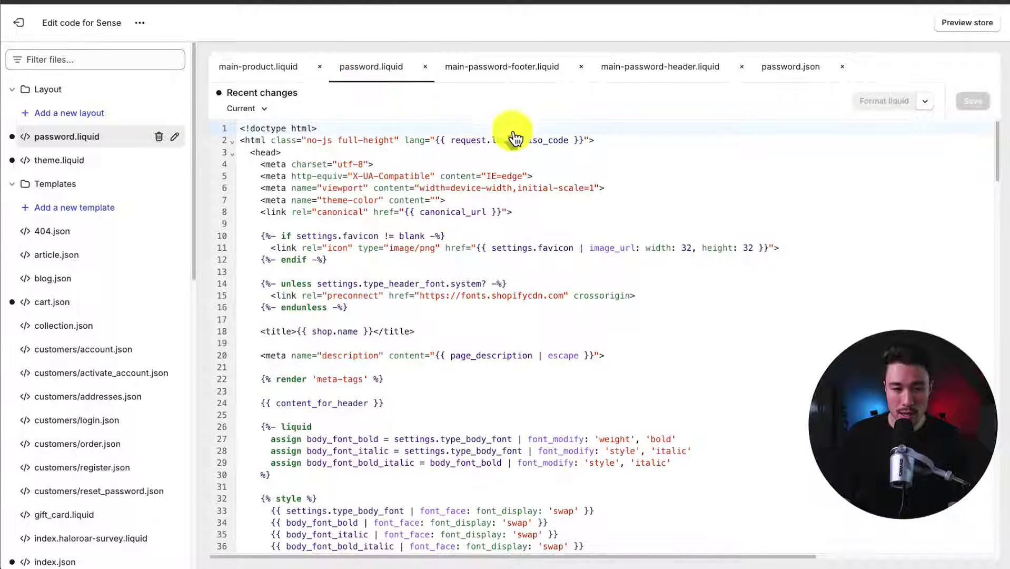
left_click(62, 161)
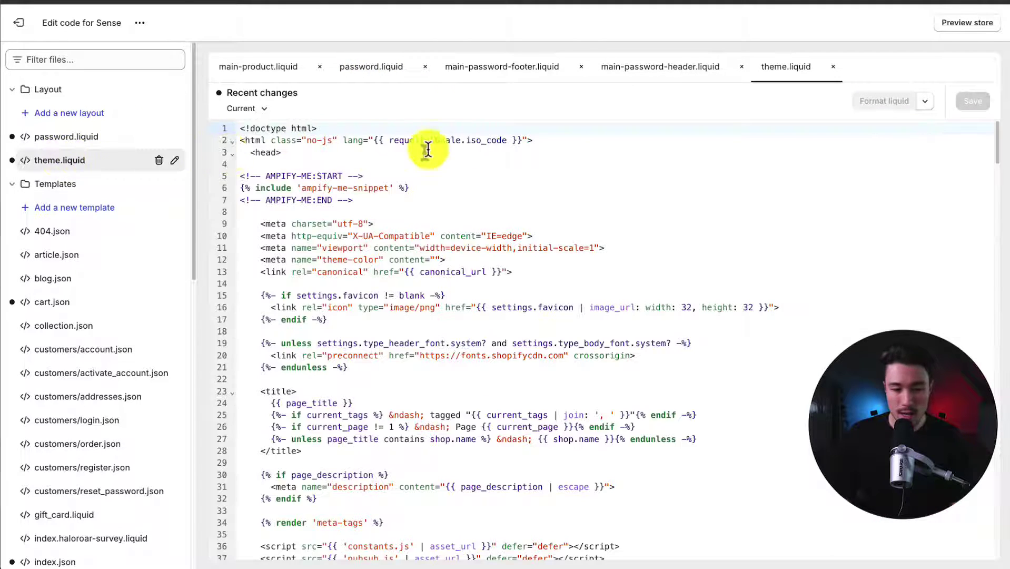
mouse_move(996, 148)
left_mouse_down()
mouse_move(1004, 299)
mouse_move(992, 129)
left_mouse_up()
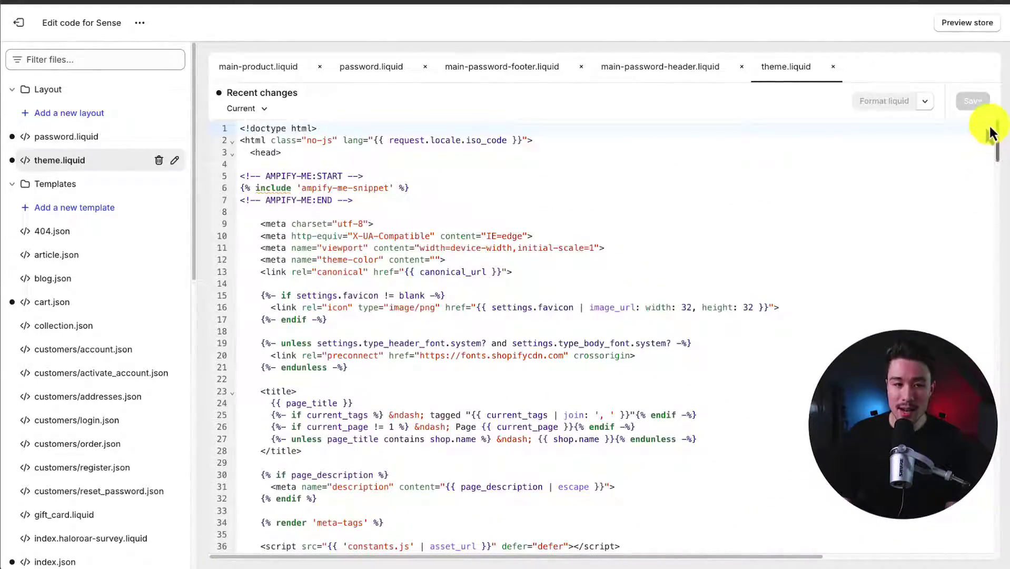
Step: Filter the theme files by "css" and open base.css from the Assets folder
left_click(83, 57)
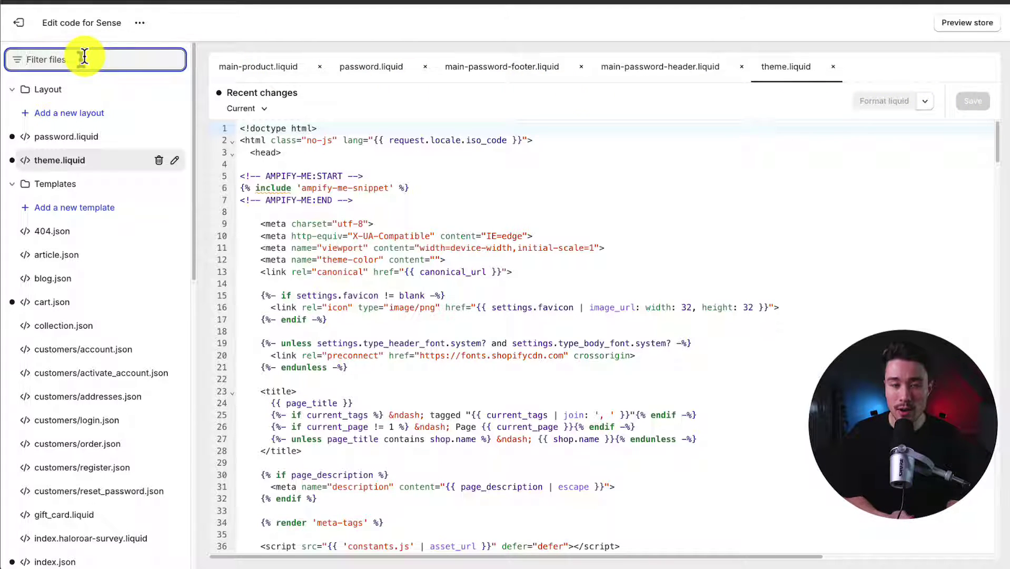
type("c")
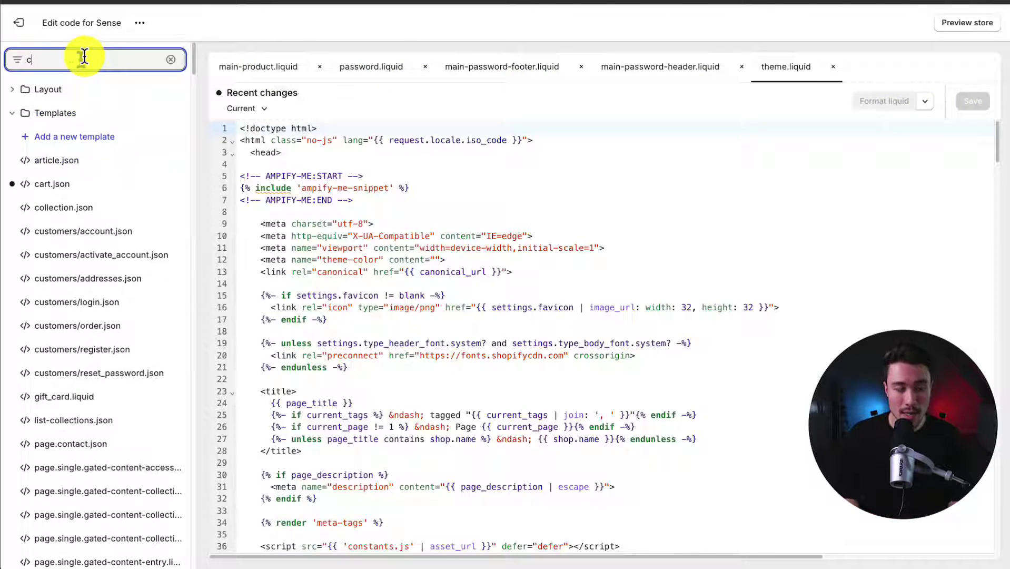
type("ss")
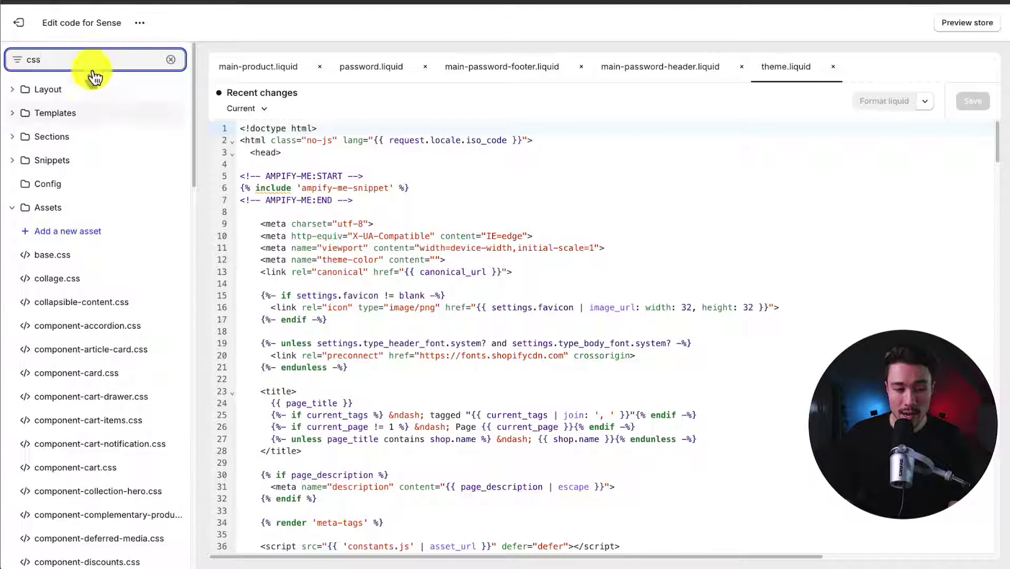
left_click(51, 211)
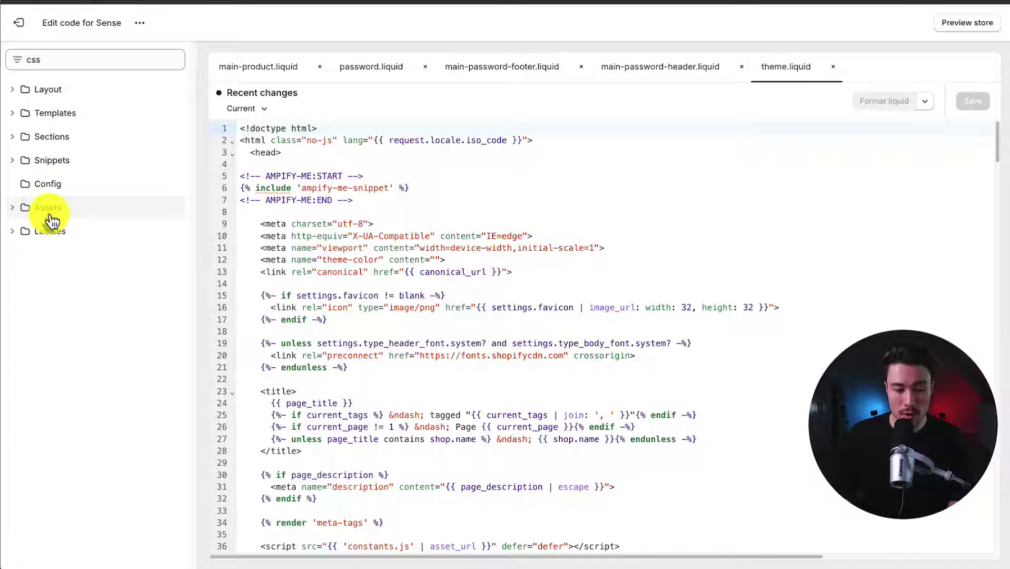
left_click(51, 211)
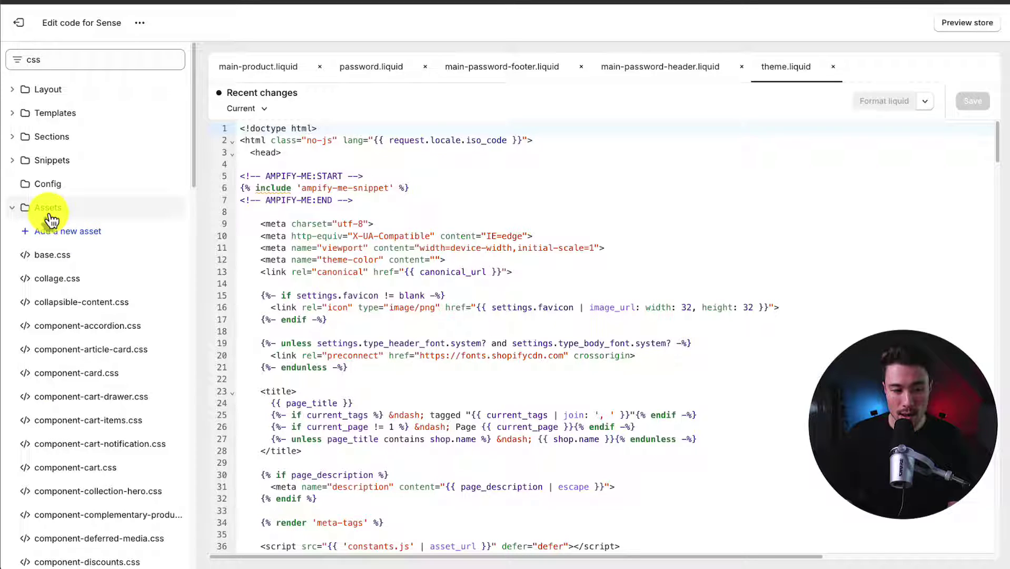
left_click(46, 256)
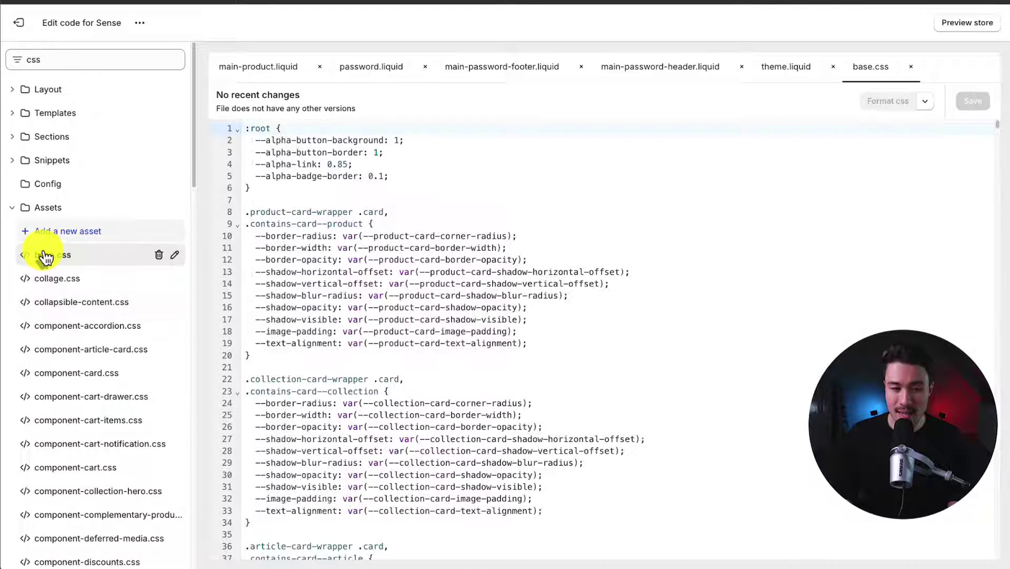
Step: Add five blank lines at the end of base.css, below the #countdown-timer span rule
left_click_drag(992, 136, 991, 565)
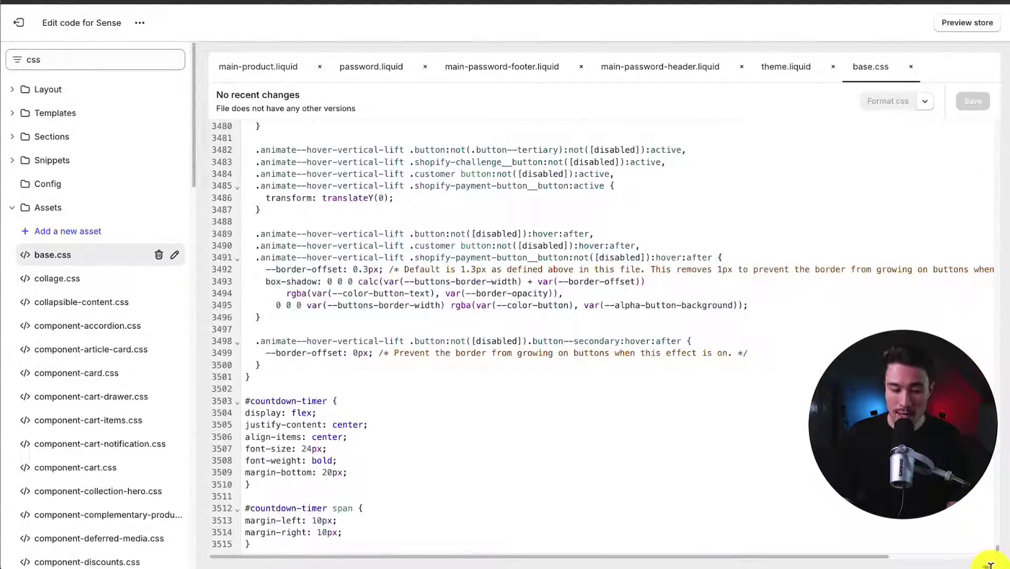
left_click(264, 542)
key("Return")
key("Return")
key("Return")
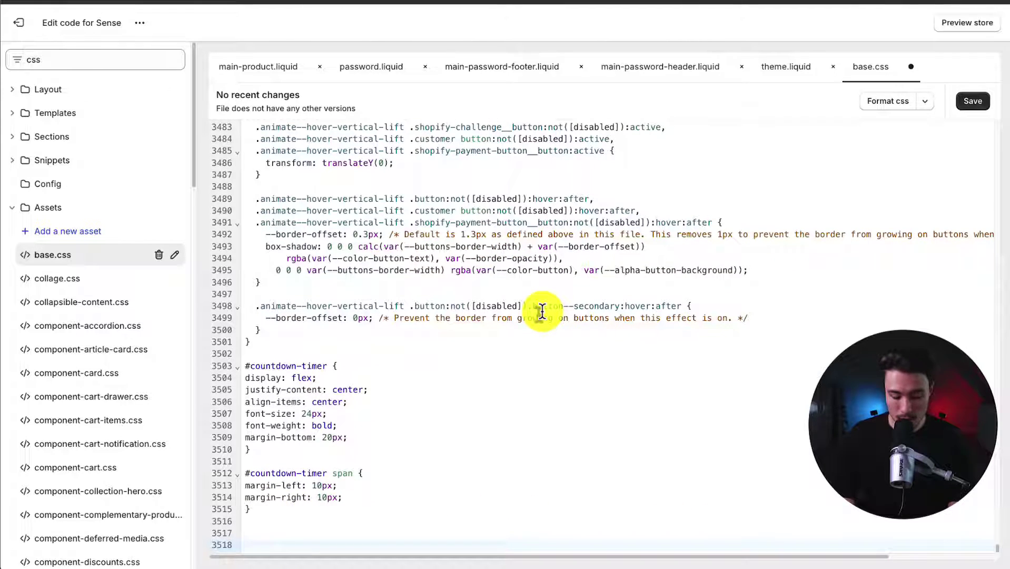
key("Return")
key("Return")
Step: Start an empty .header__icon--cart CSS rule on line 3517 of base.css, below the #countdown-timer span rule
key("ctrl+plus")
scroll(506, 291, "down", 3)
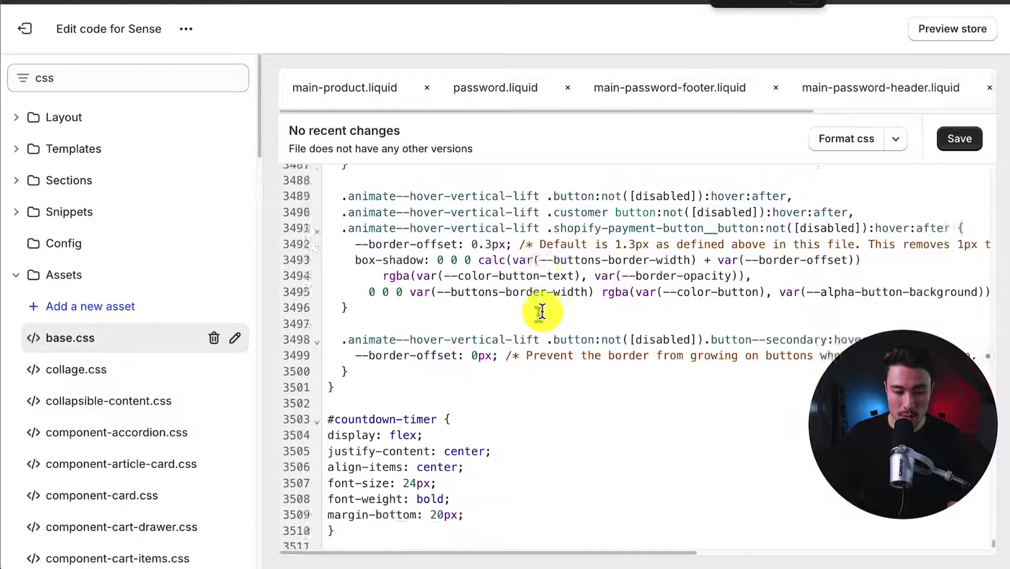
key("ctrl+plus")
key("ctrl+plus")
key("ctrl+plus")
scroll(501, 357, "down", 10)
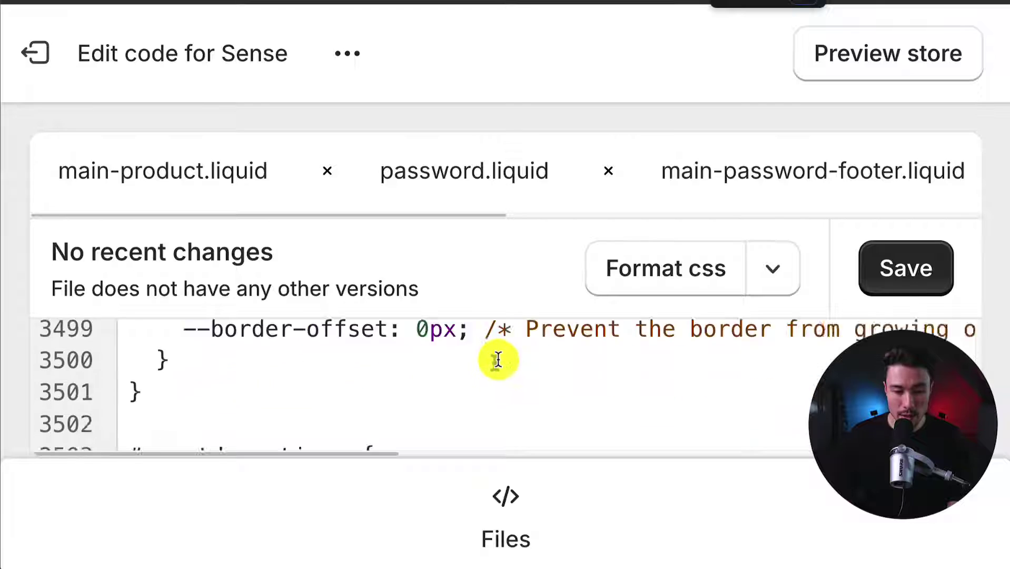
scroll(363, 414, "up", 3)
scroll(287, 327, "down", 3)
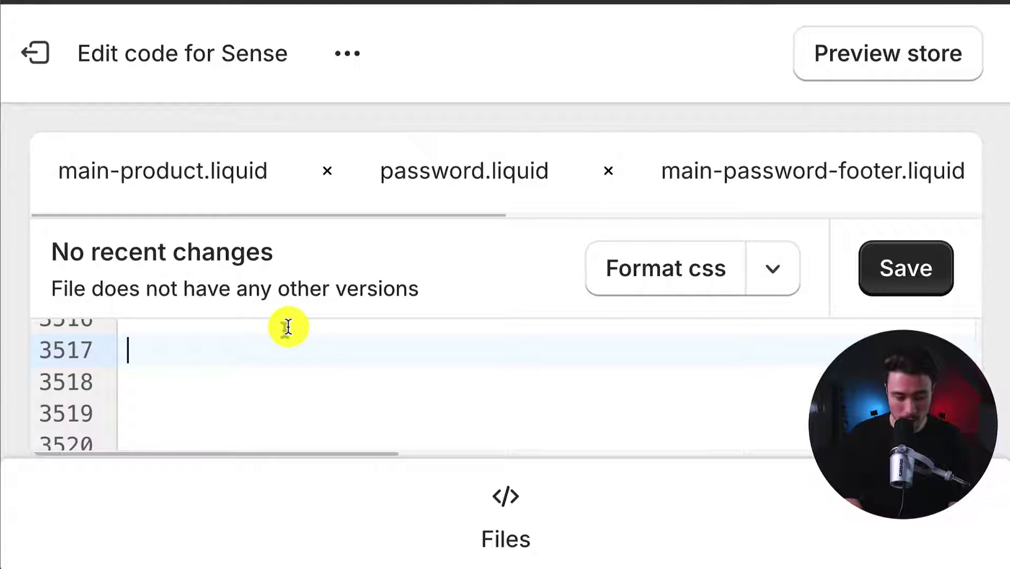
type("heade")
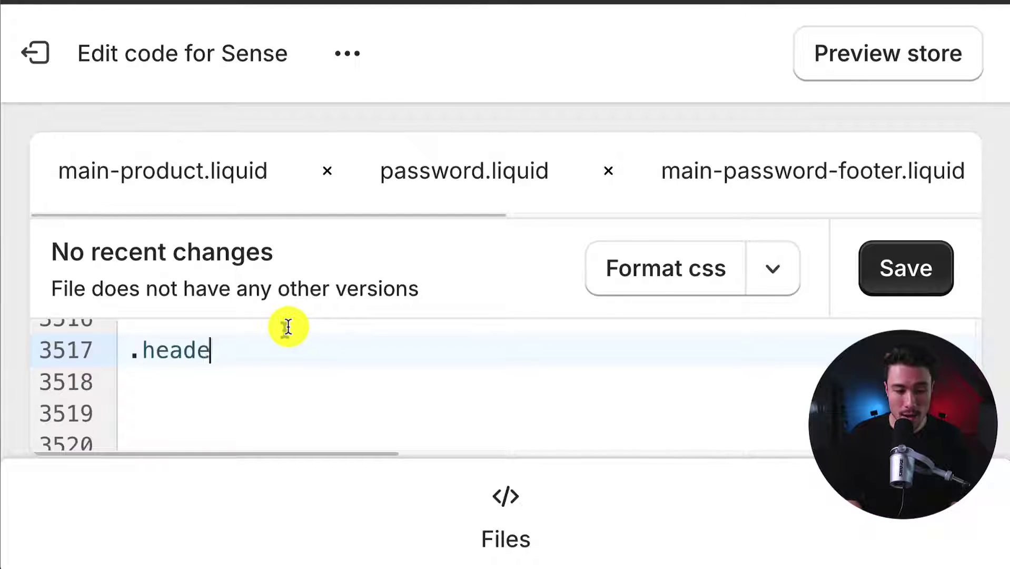
type("r__icon")
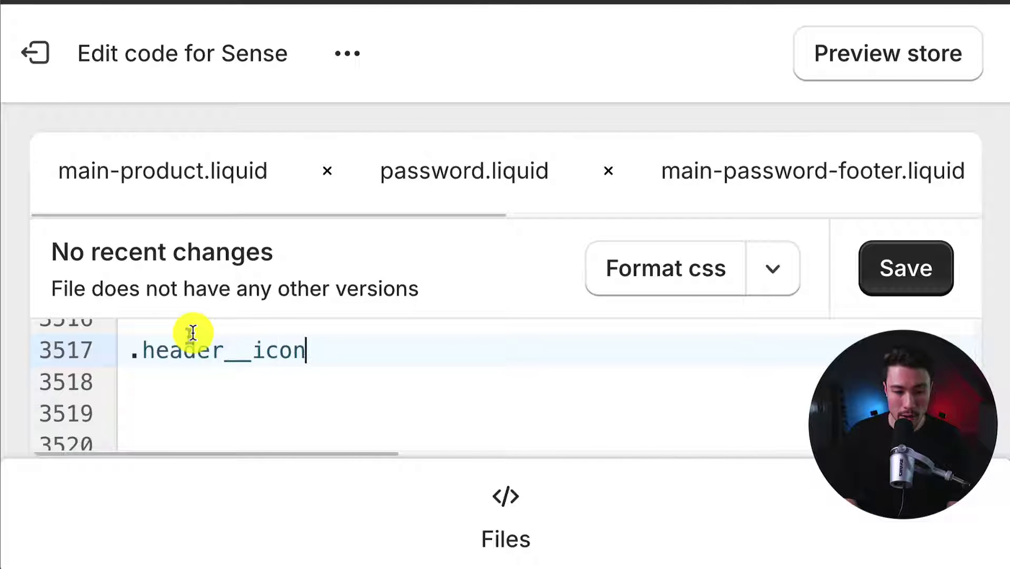
type("--car")
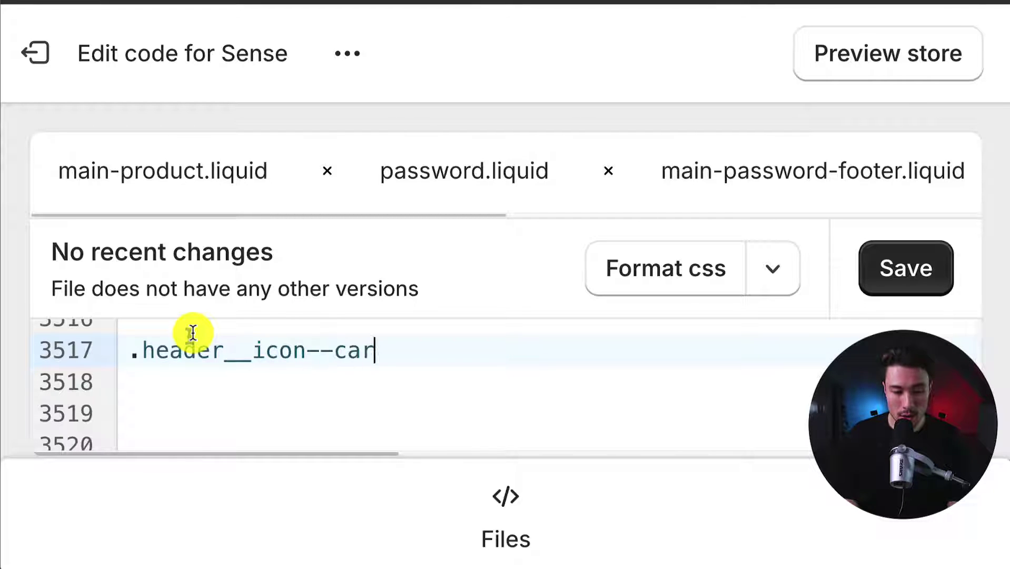
type("t {")
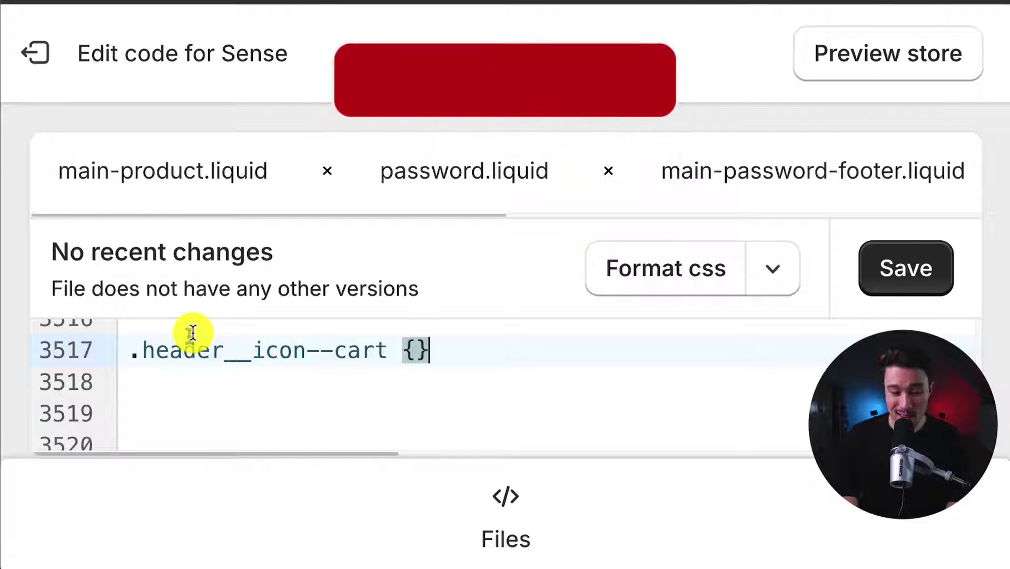
key("Return")
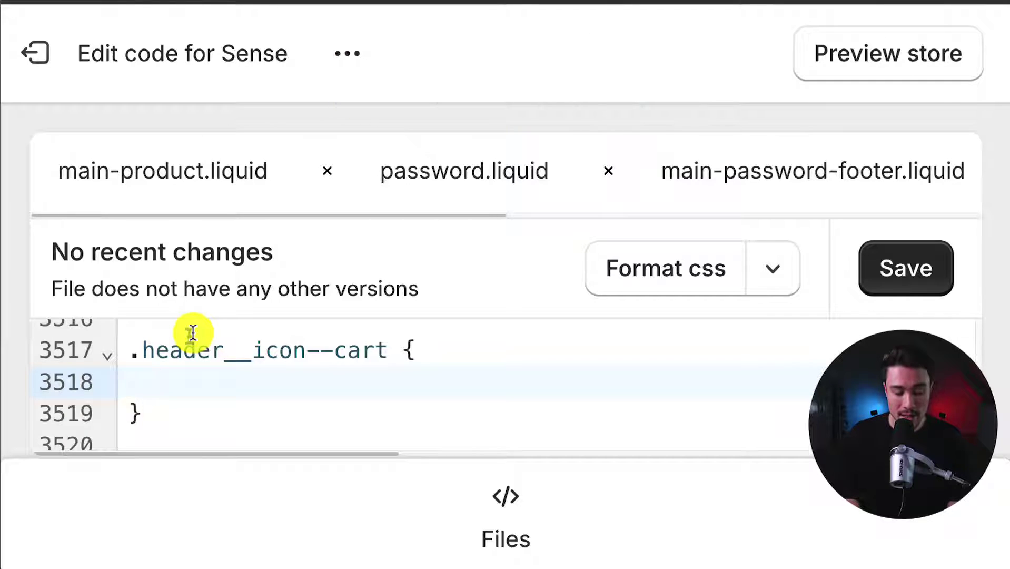
Step: Add the declarations visibility: hidden; and display: none; inside the .header__icon--cart rule
type("visi")
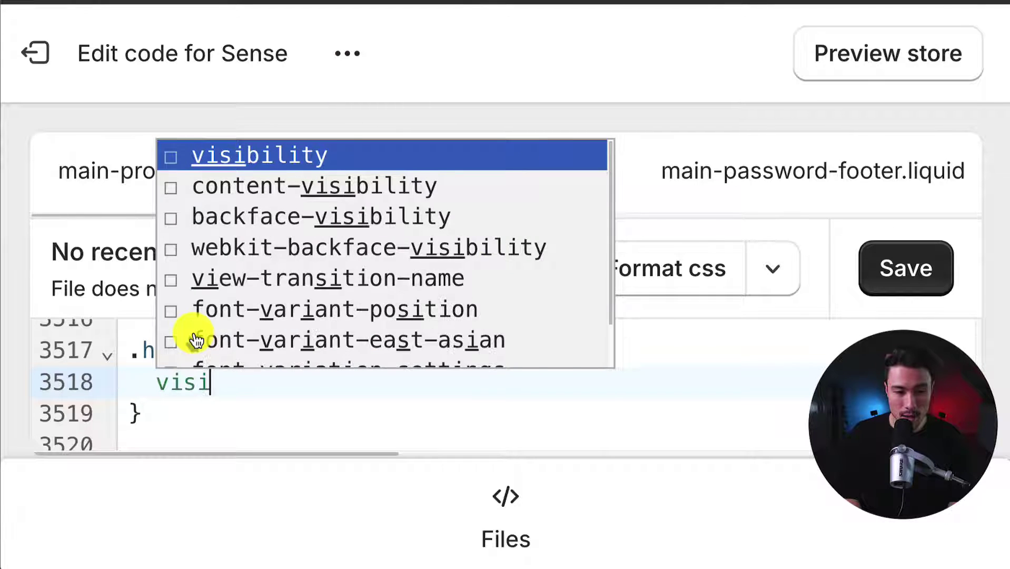
type("bility: hi")
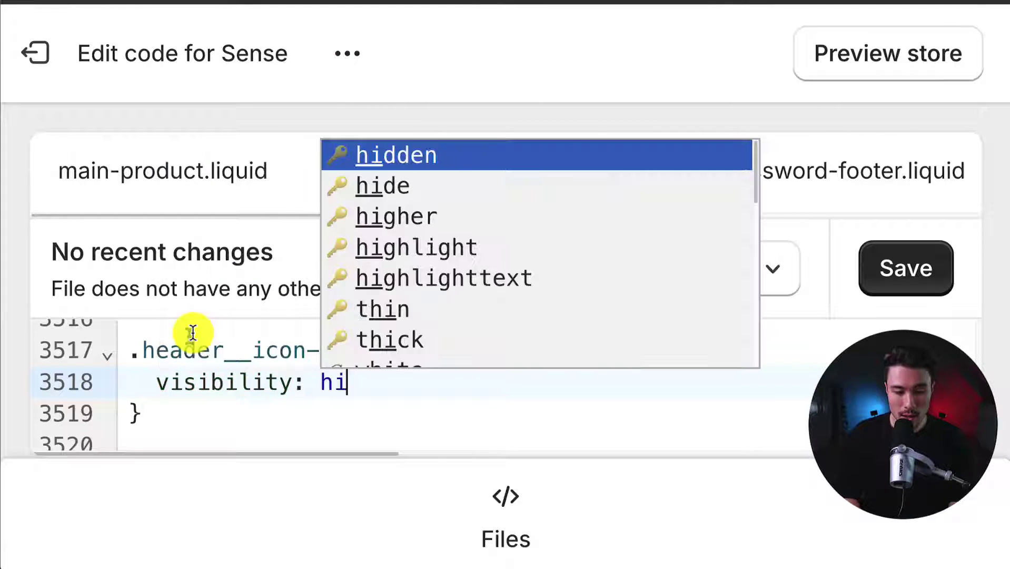
type("dden;")
key("Return")
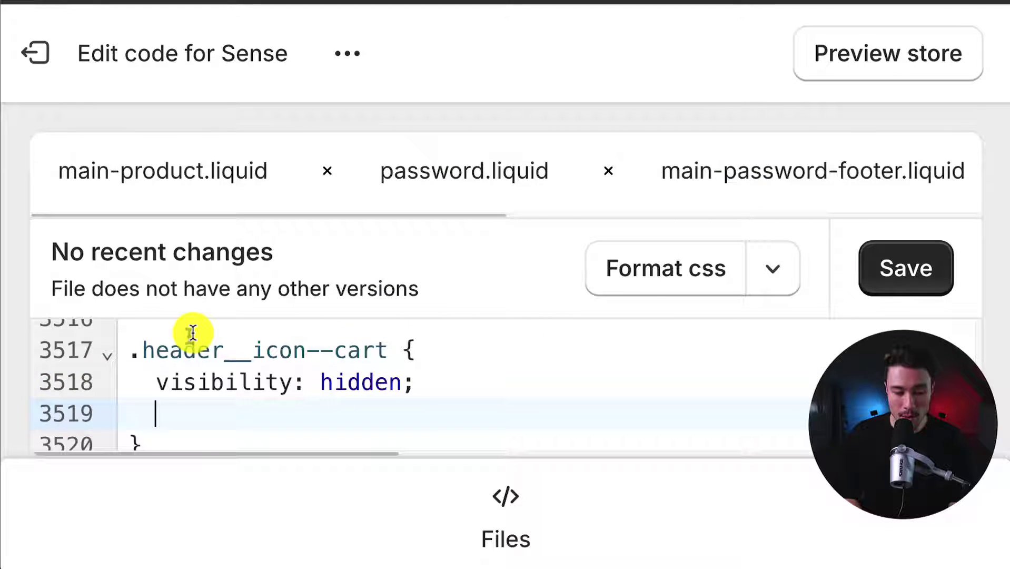
type("display: none")
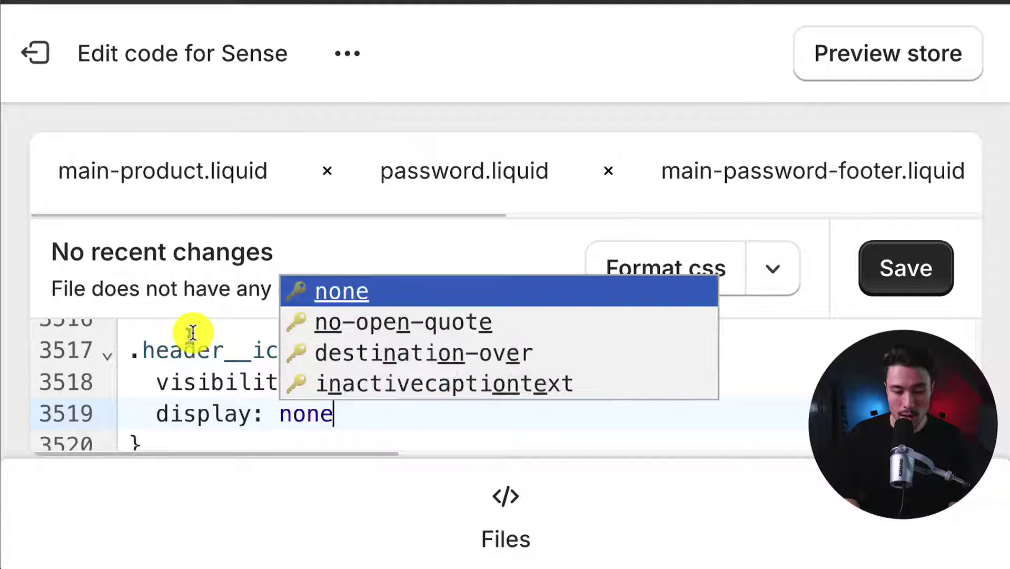
type(";")
key("Down")
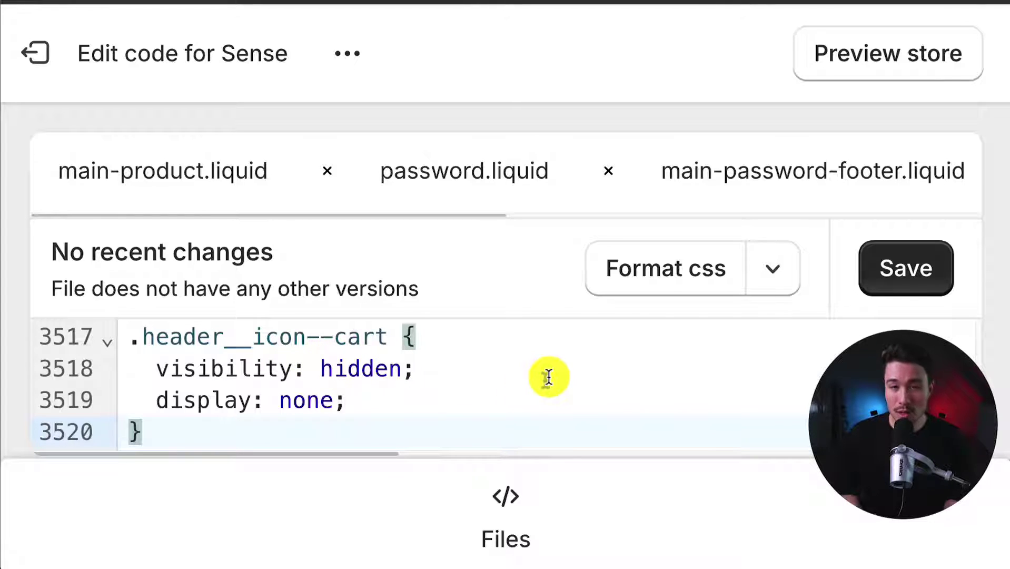
Step: Save the base.css changes and open the store preview
left_click(903, 273)
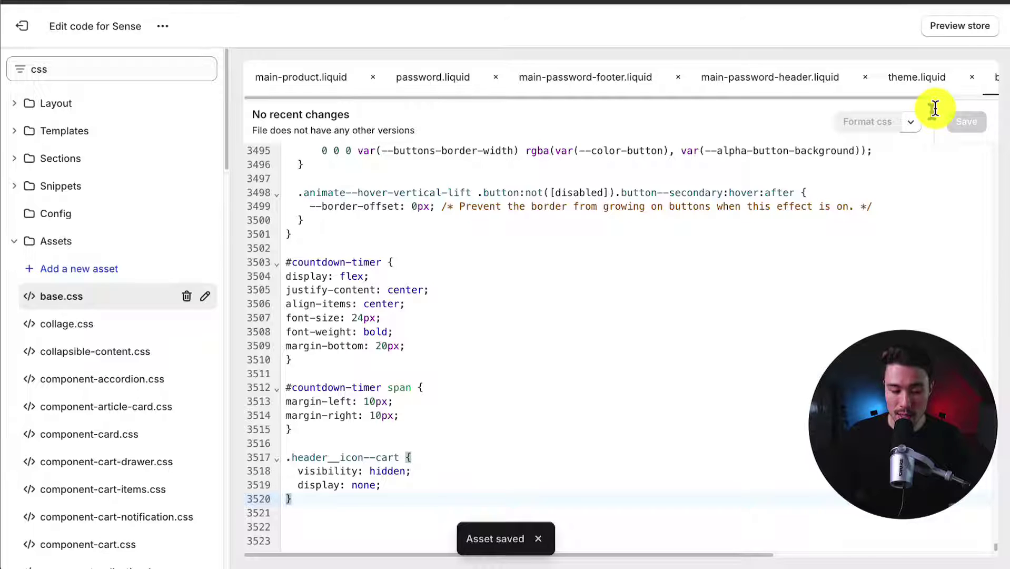
left_click(958, 32)
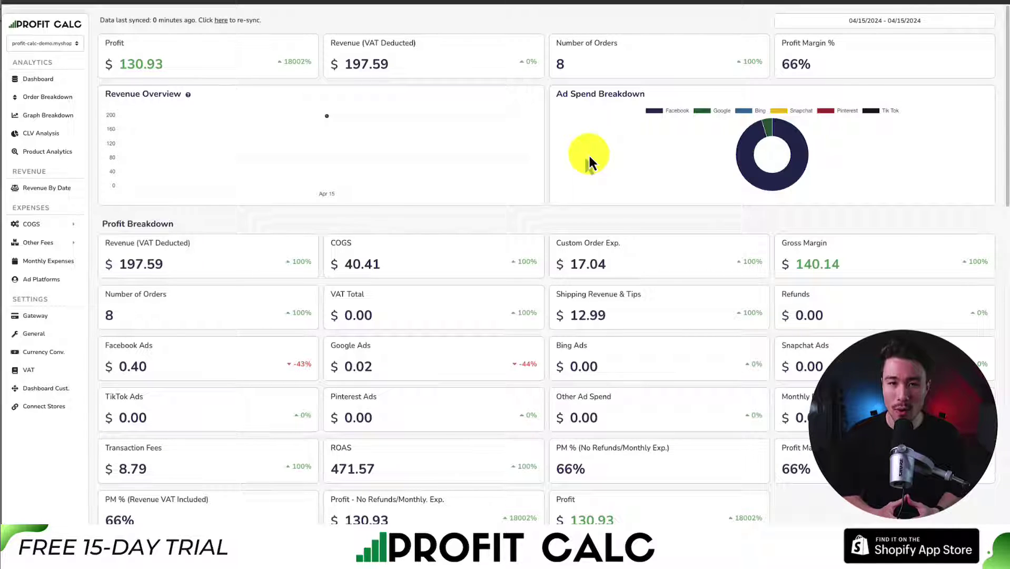
Step: In the Profit Calc dashboard, show the figures for the date range 04/09/2024 - 04/15/2024
left_click(882, 21)
left_click(937, 67)
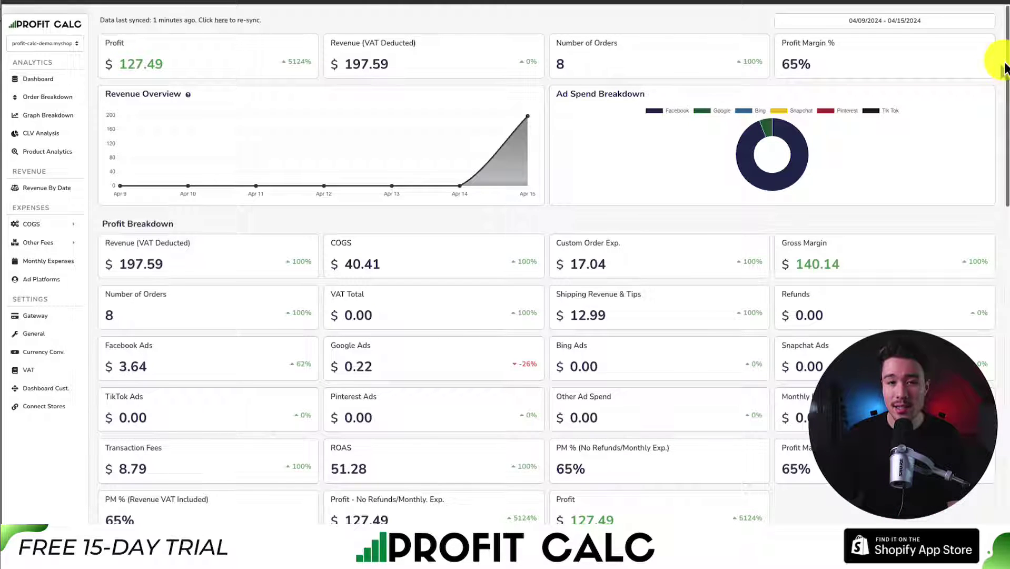
mouse_move(1005, 64)
left_mouse_down()
mouse_move(996, 90)
mouse_move(1006, 126)
mouse_move(1005, 312)
mouse_move(1006, 60)
left_mouse_up()
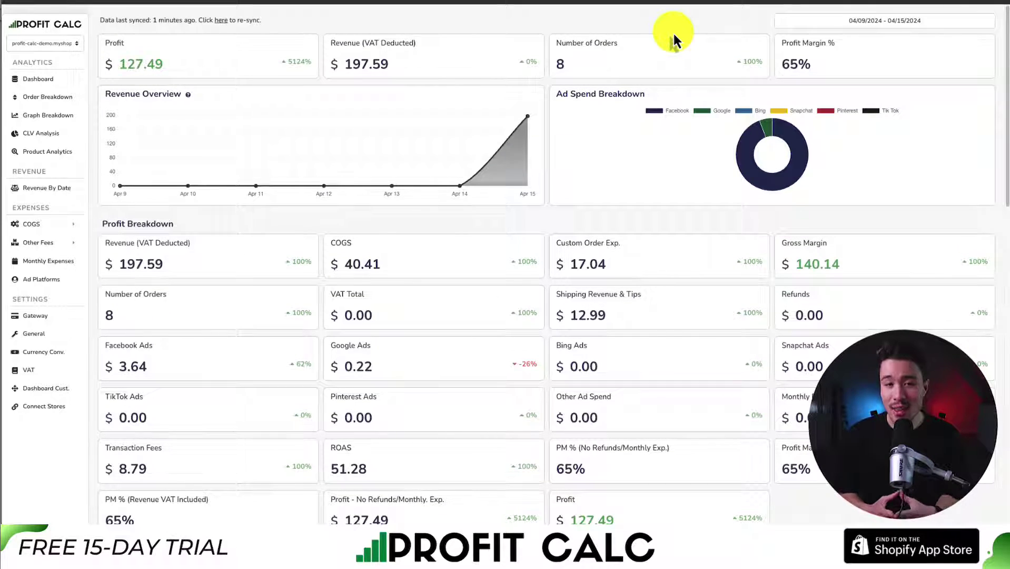